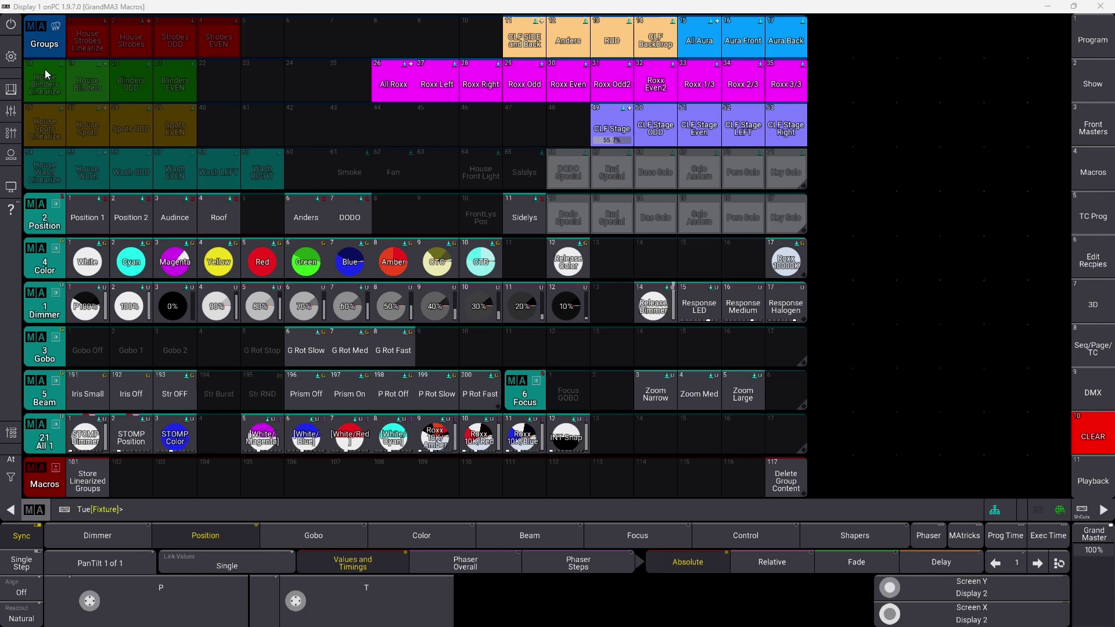
- Open the patch and collapse the Smoke grouping under Local Production to examine the IDs of the grouping fixtures
{"action": "left_click", "coordinate": [11, 57]}
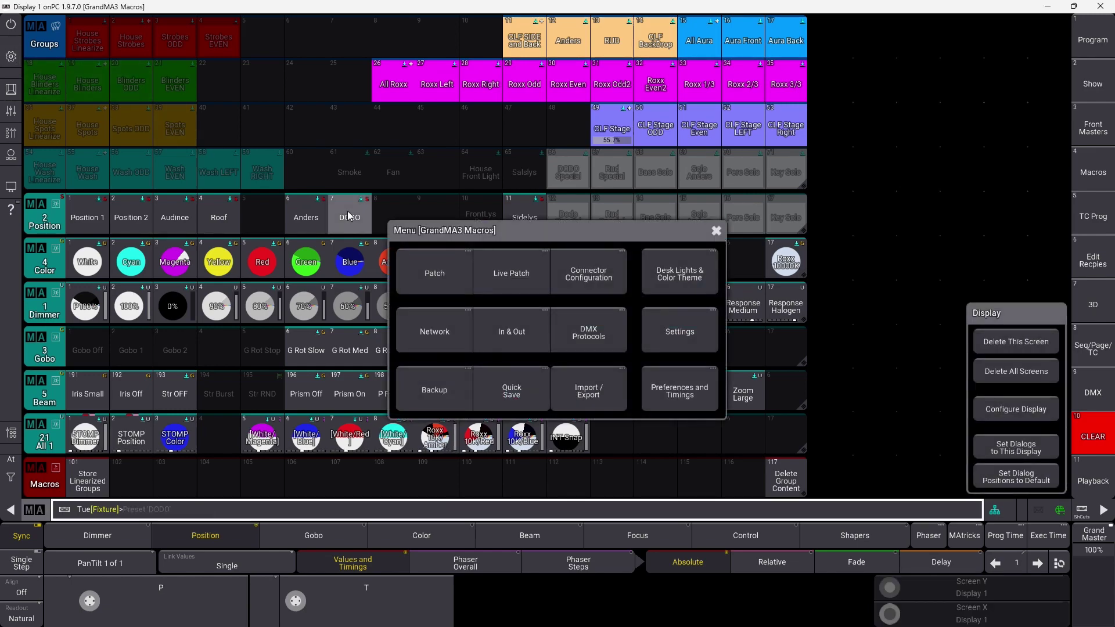
{"action": "left_click", "coordinate": [437, 280]}
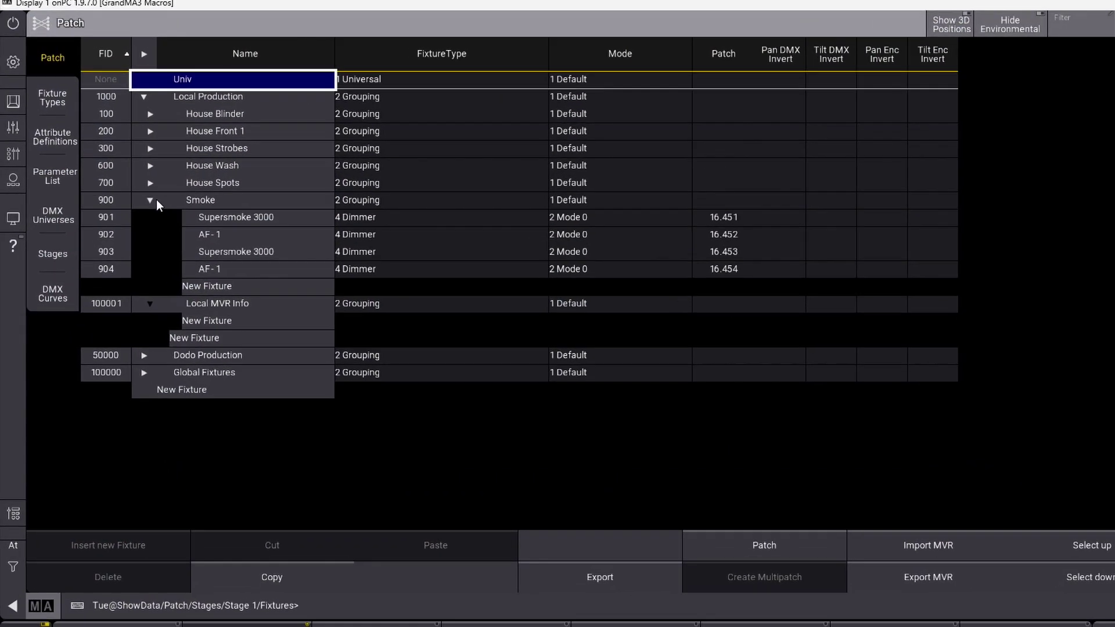
{"action": "left_click", "coordinate": [125, 171]}
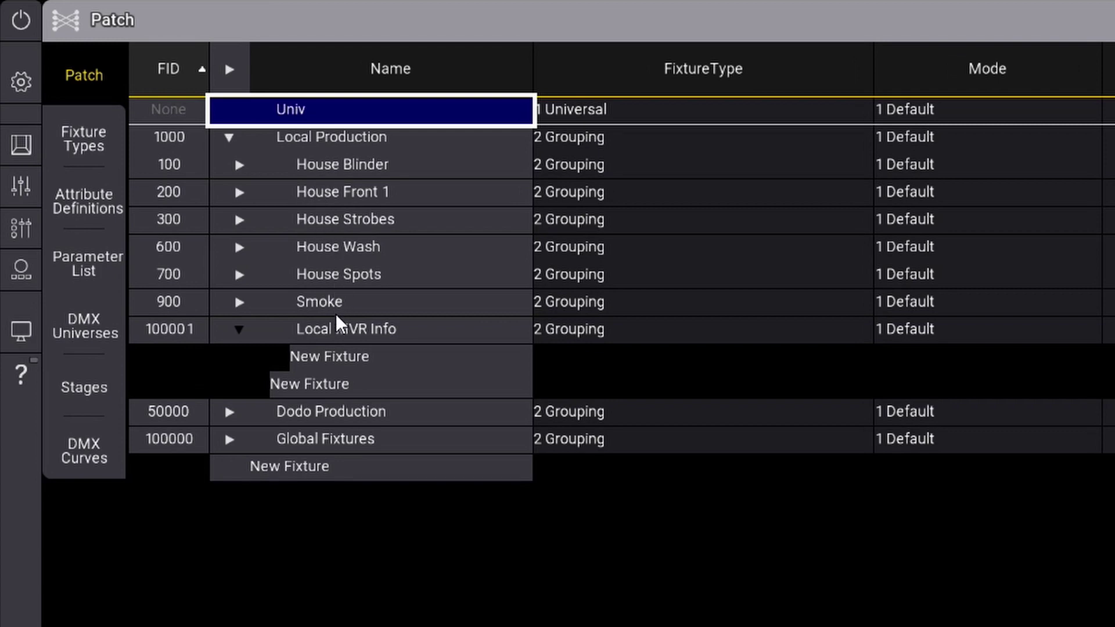
{"action": "left_click", "coordinate": [186, 168]}
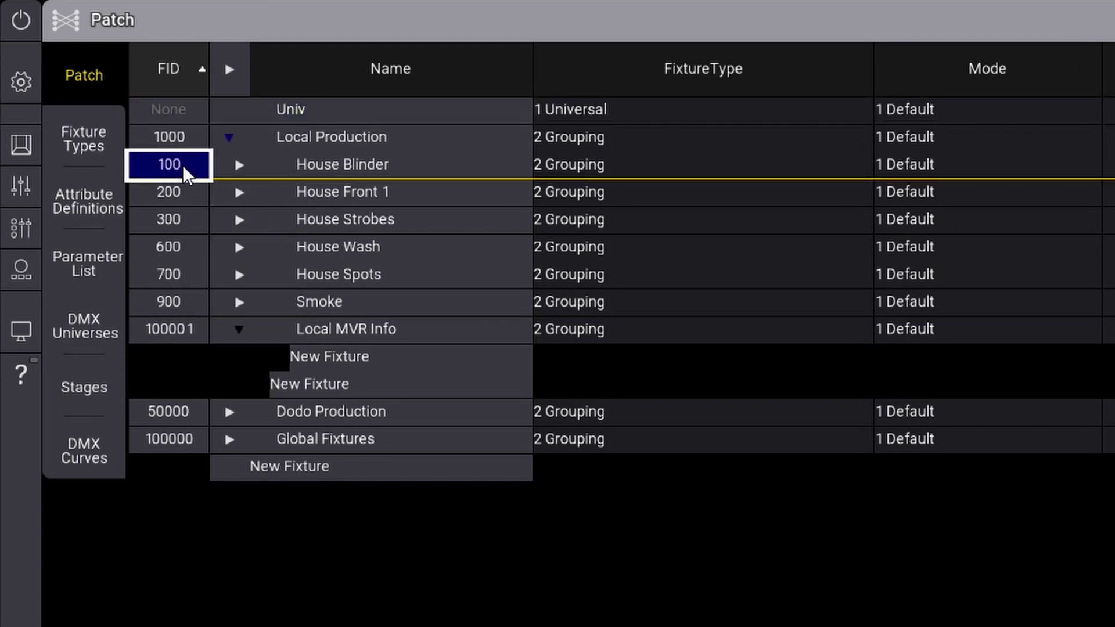
{"action": "left_click", "coordinate": [346, 359]}
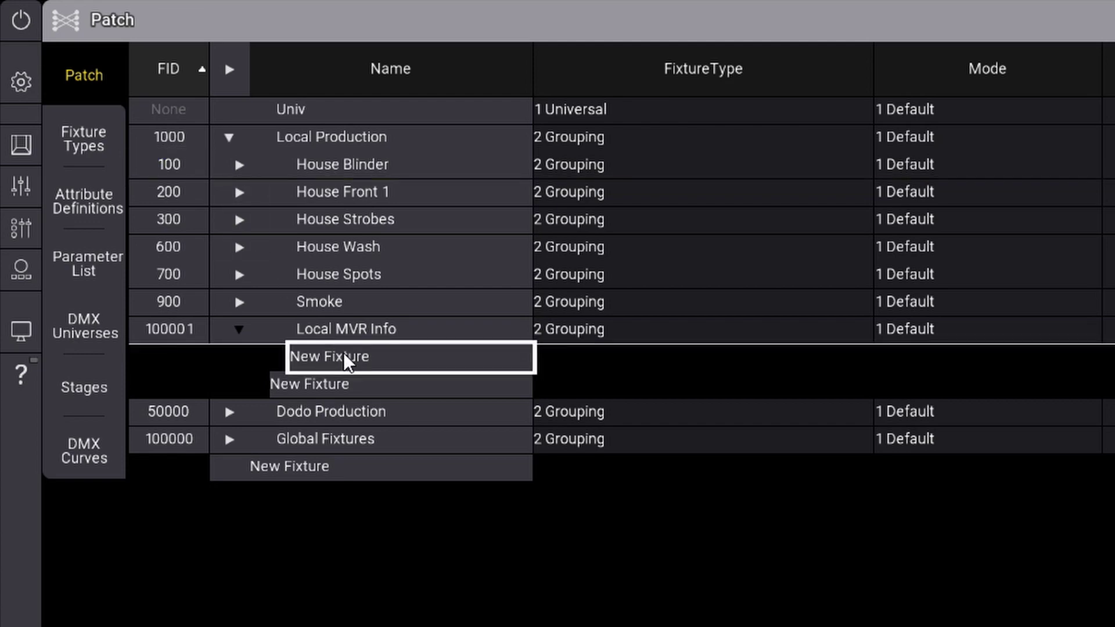
{"action": "left_click", "coordinate": [343, 355]}
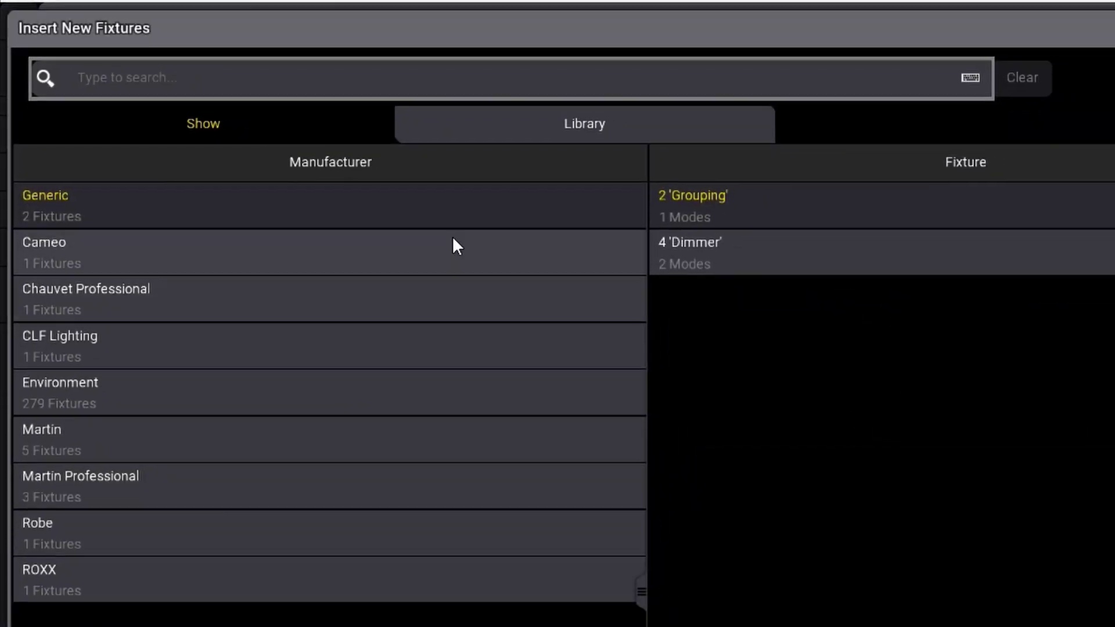
{"action": "left_click", "coordinate": [291, 63]}
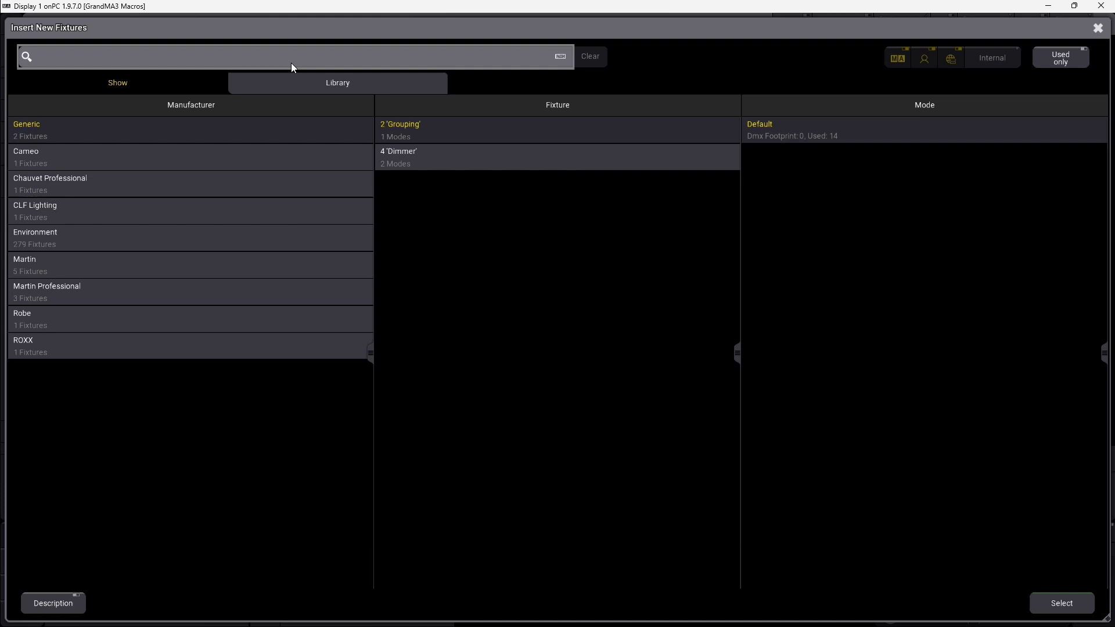
{"action": "type", "text": "group"}
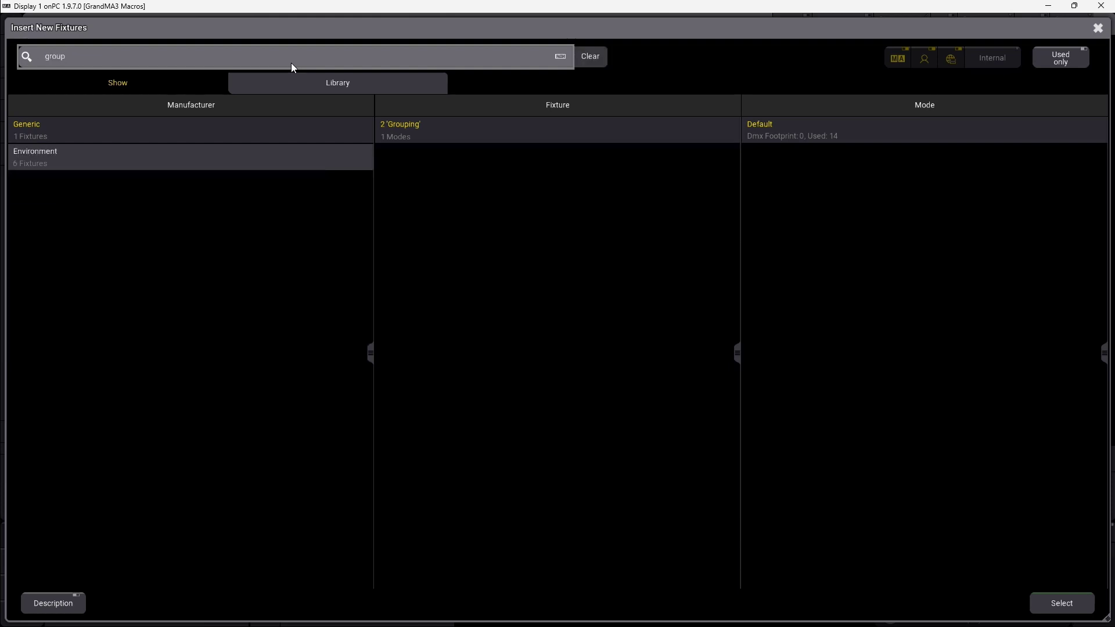
{"action": "left_click", "coordinate": [435, 129]}
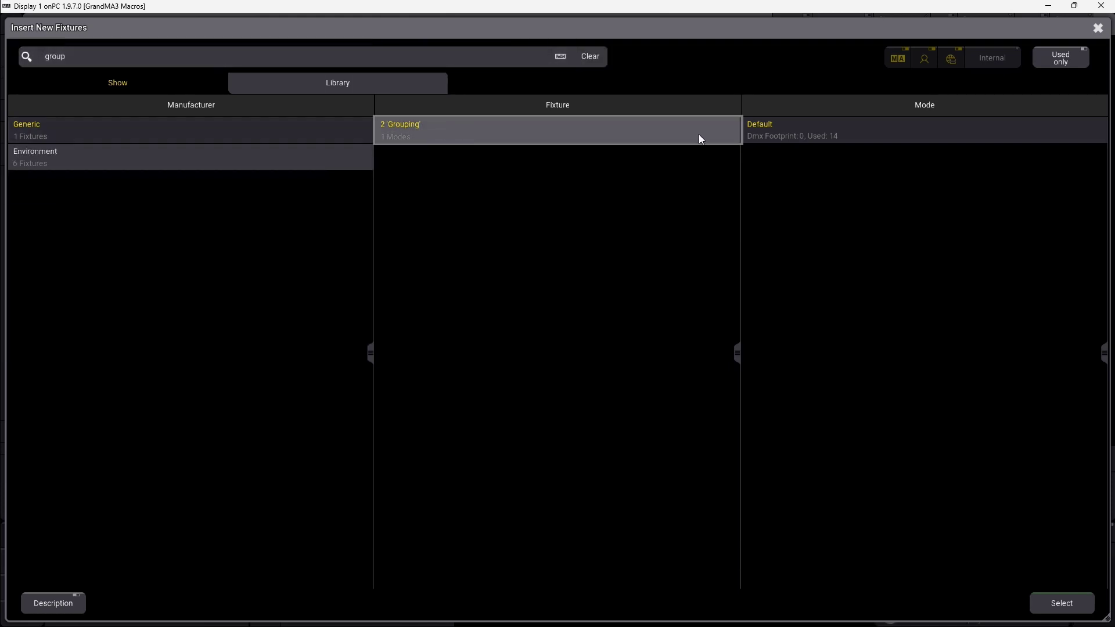
{"action": "left_click", "coordinate": [792, 137]}
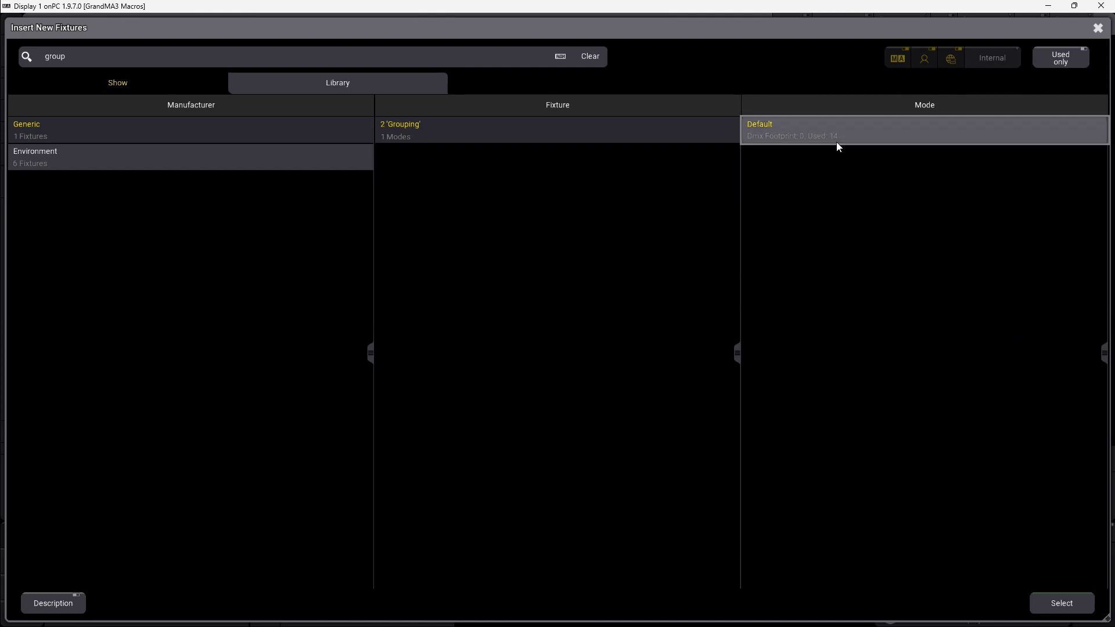
{"action": "left_click", "coordinate": [1056, 602]}
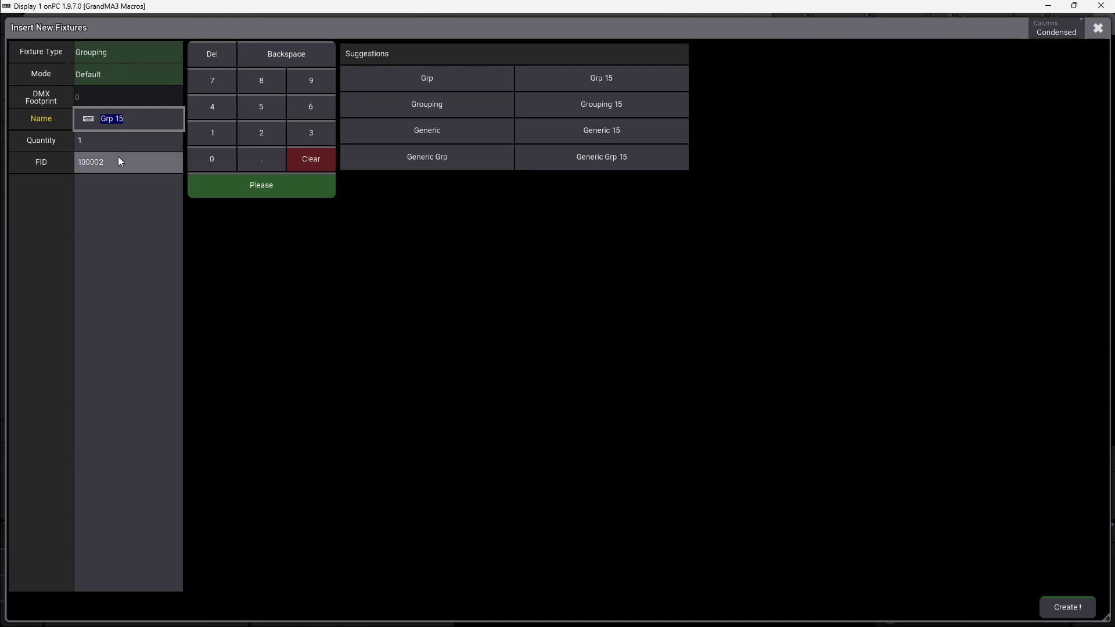
{"action": "left_click", "coordinate": [1098, 29]}
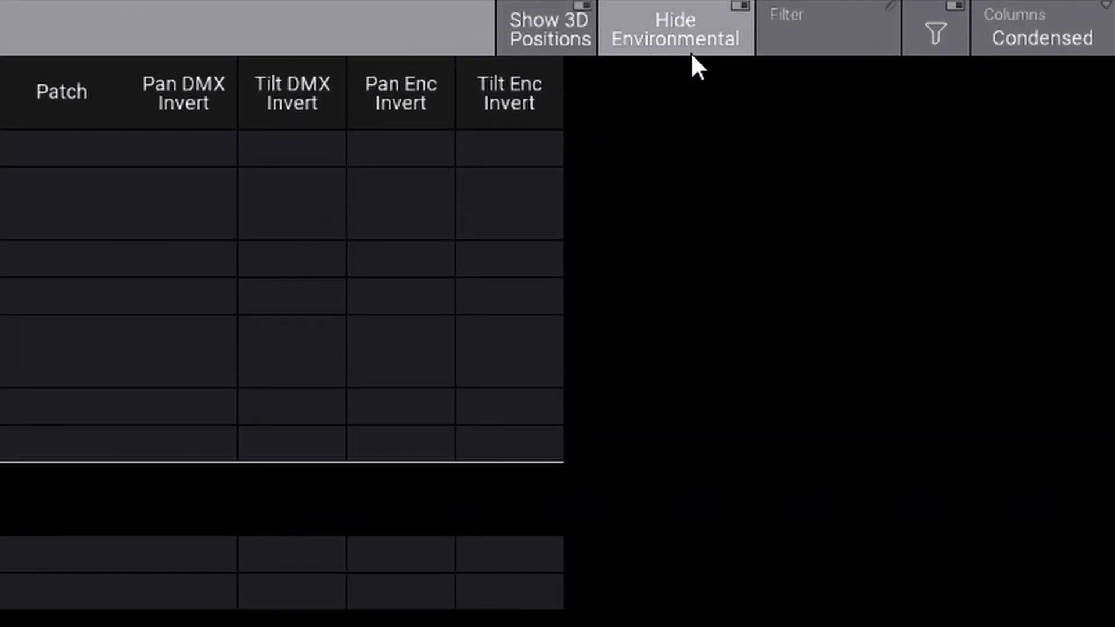
- Hide and show the environmental fixtures in the patch twice to compare how the Local MVR Info grouping is listed
{"action": "left_click", "coordinate": [683, 32]}
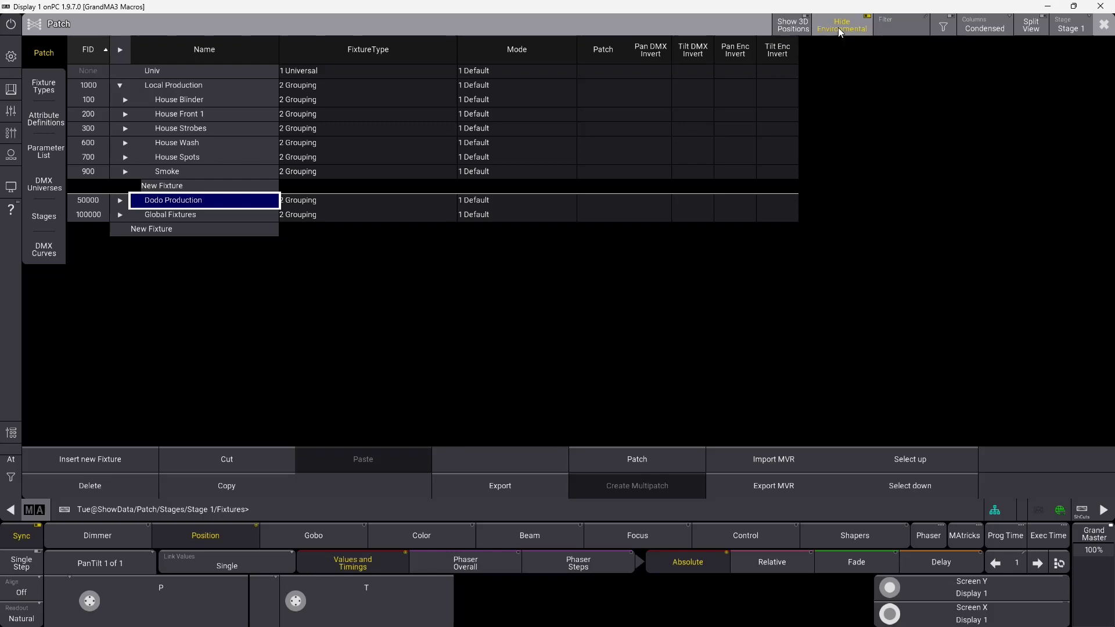
{"action": "left_click", "coordinate": [839, 27]}
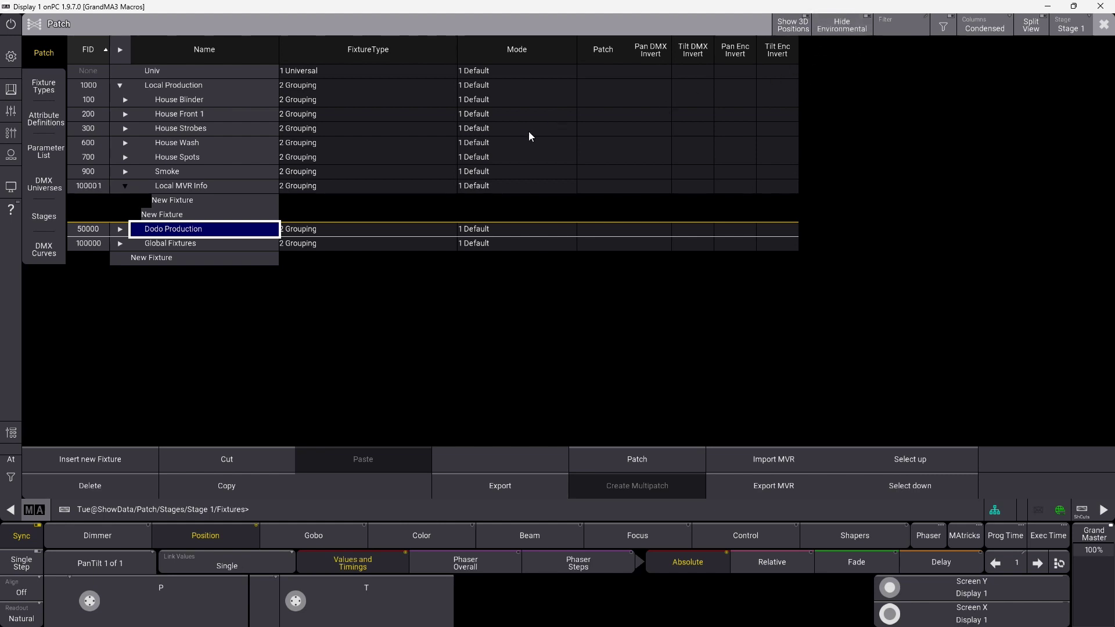
{"action": "left_click", "coordinate": [180, 187]}
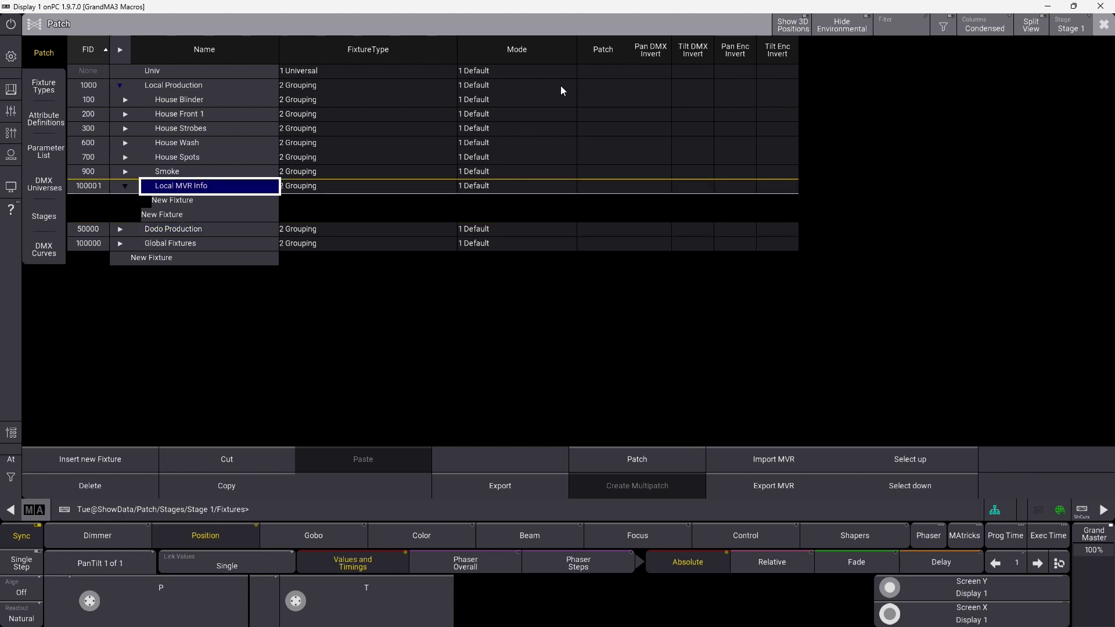
{"action": "left_click", "coordinate": [853, 31]}
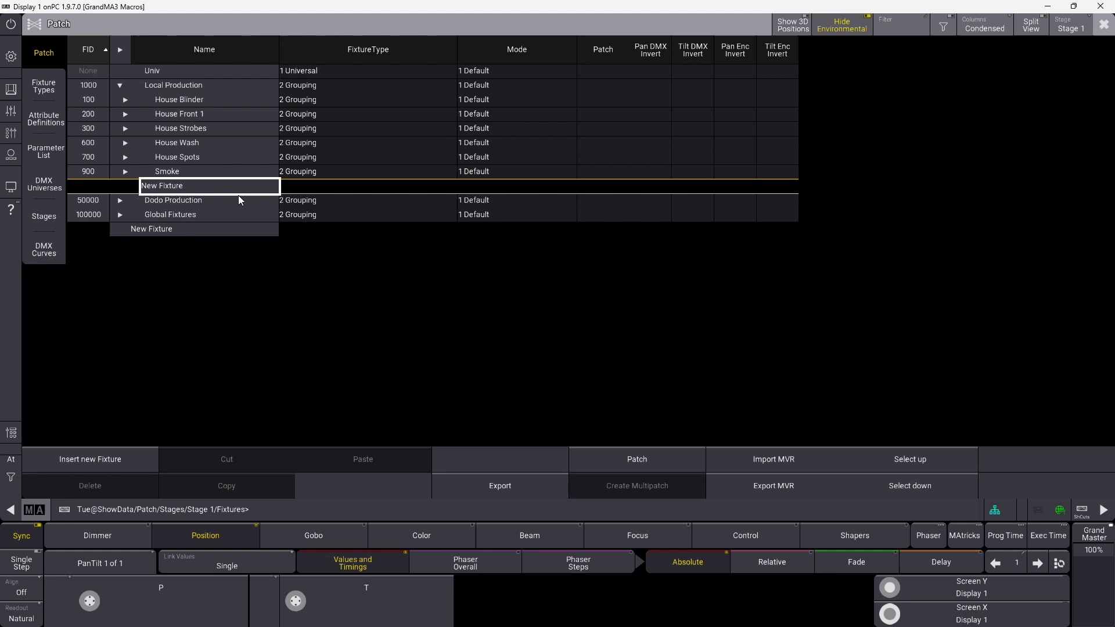
{"action": "left_click", "coordinate": [855, 29]}
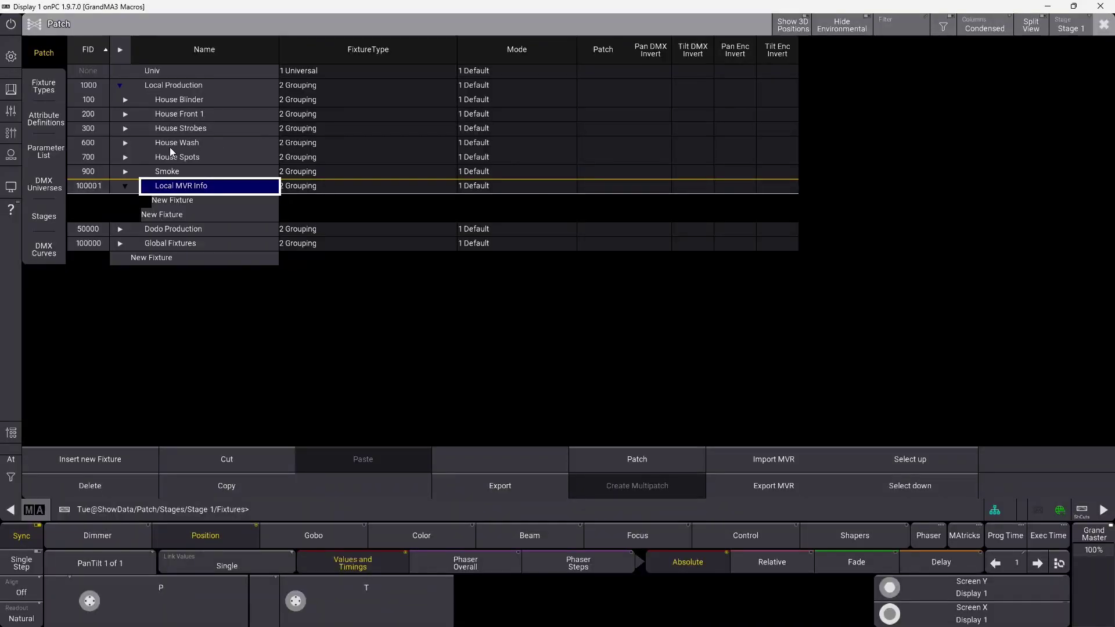
- Expand the House Spots grouping, look through the MAC Viper Profile fixtures nested in it, and collapse it again
{"action": "left_click", "coordinate": [125, 157]}
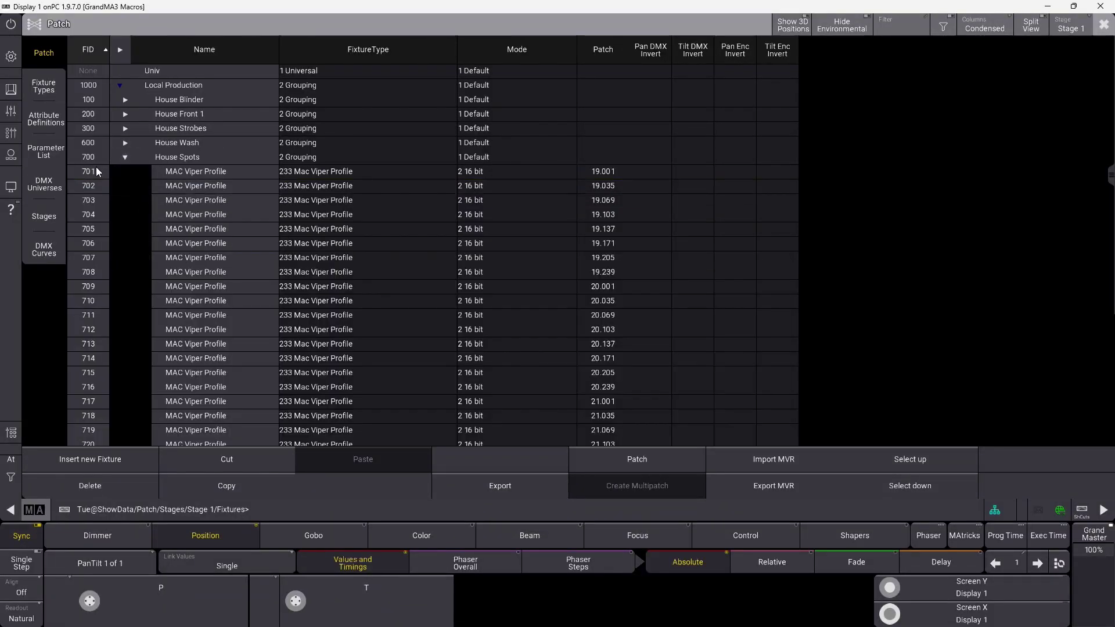
{"action": "key", "text": "Down"}
{"action": "key", "text": "Down"}
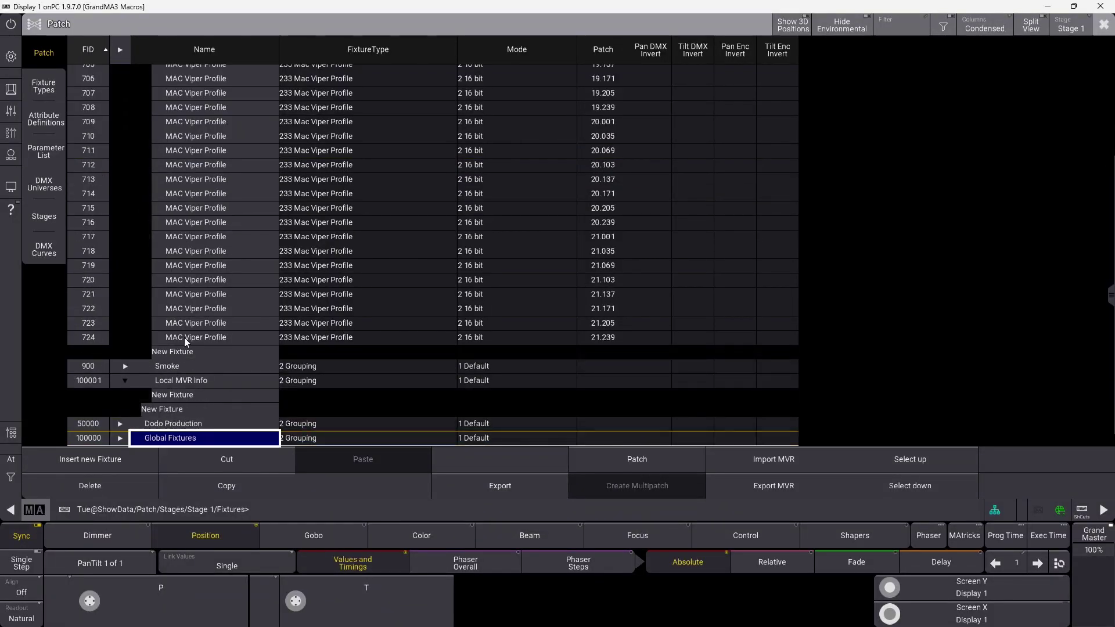
{"action": "key", "text": "Up"}
{"action": "key", "text": "Up"}
{"action": "key", "text": "Up"}
{"action": "key", "text": "Up"}
{"action": "key", "text": "Up"}
{"action": "key", "text": "Up"}
{"action": "key", "text": "Up"}
{"action": "key", "text": "Up"}
{"action": "key", "text": "Up"}
{"action": "key", "text": "Up"}
{"action": "key", "text": "Up"}
{"action": "key", "text": "Up"}
{"action": "key", "text": "Up"}
{"action": "key", "text": "Up"}
{"action": "key", "text": "Up"}
{"action": "key", "text": "Up"}
{"action": "key", "text": "Up"}
{"action": "key", "text": "Up"}
{"action": "key", "text": "Up"}
{"action": "key", "text": "Up"}
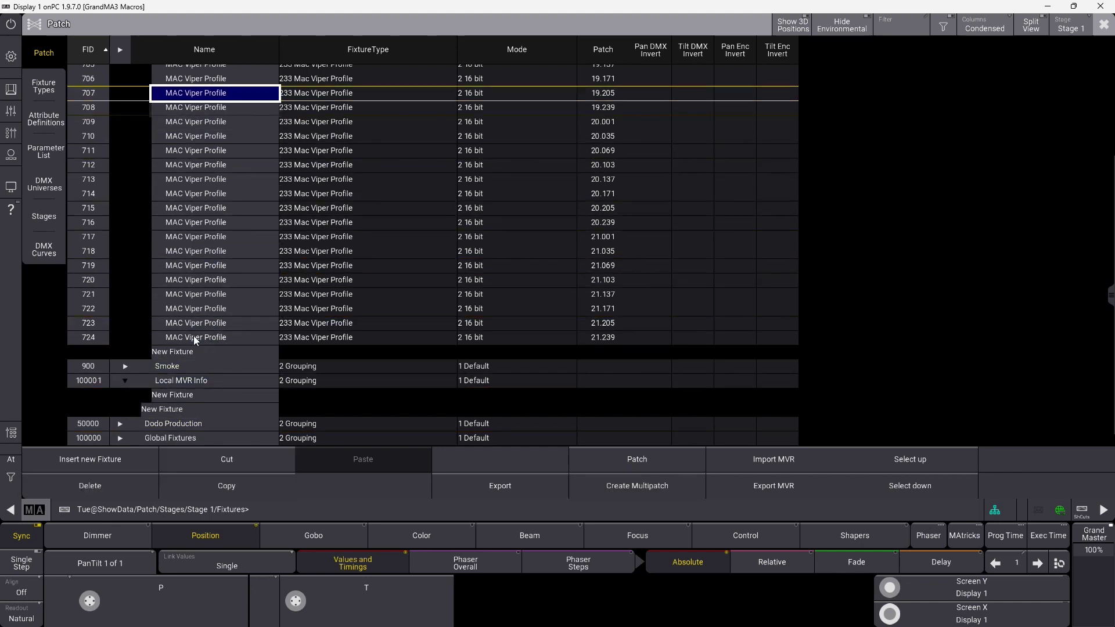
{"action": "key", "text": "Up"}
{"action": "key", "text": "Up"}
{"action": "key", "text": "Up"}
{"action": "key", "text": "Up"}
{"action": "key", "text": "Up"}
{"action": "key", "text": "Up"}
{"action": "key", "text": "Up"}
{"action": "key", "text": "Up"}
{"action": "key", "text": "Up"}
{"action": "key", "text": "Up"}
{"action": "key", "text": "Up"}
{"action": "key", "text": "Up"}
{"action": "key", "text": "Up"}
{"action": "key", "text": "Up"}
{"action": "left_click", "coordinate": [126, 158]}
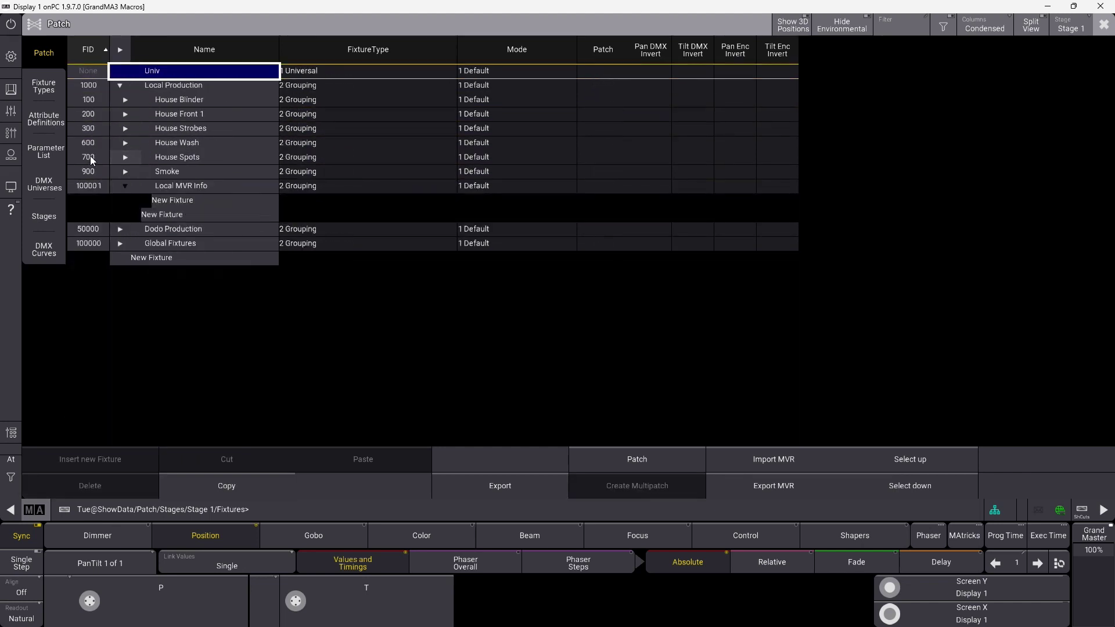
- Pick the House Spots grouping's fixture ID, and exit the patch while discarding the changes
{"action": "left_click", "coordinate": [136, 157]}
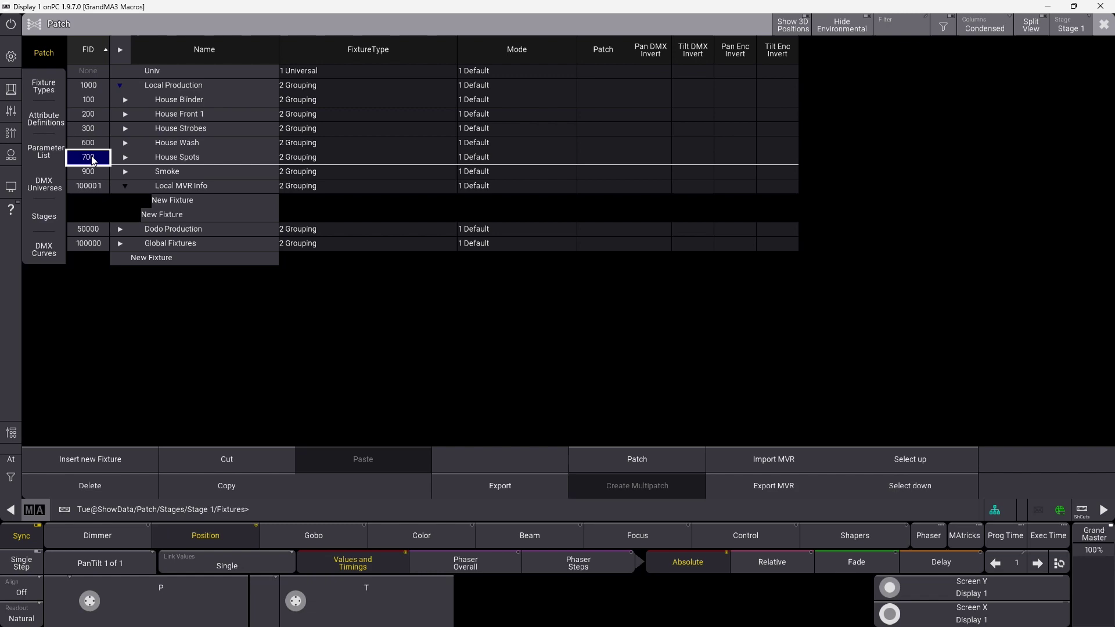
{"action": "left_click", "coordinate": [1103, 25]}
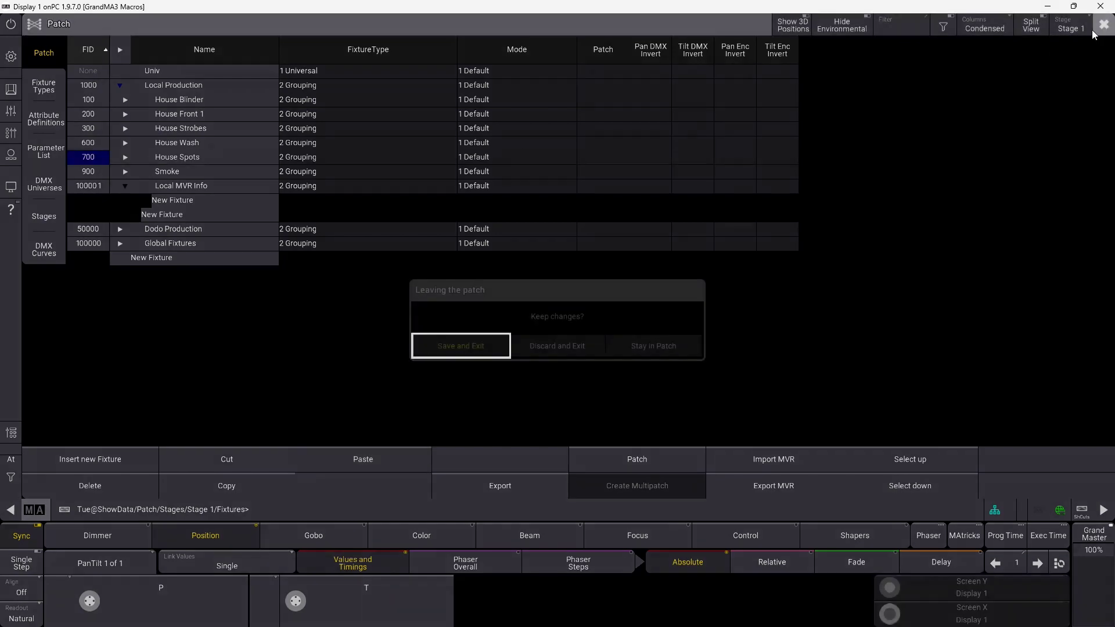
{"action": "left_click", "coordinate": [563, 348]}
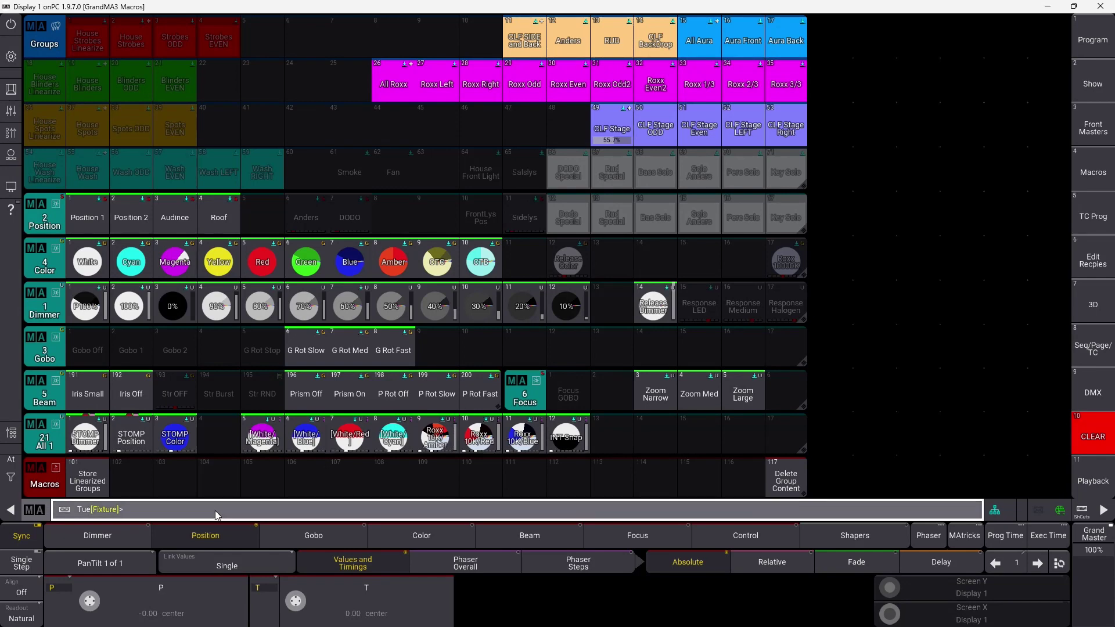
- Store the current fixture selection into the House Spots Linearize group using the Merge mode
{"action": "left_click", "coordinate": [51, 138]}
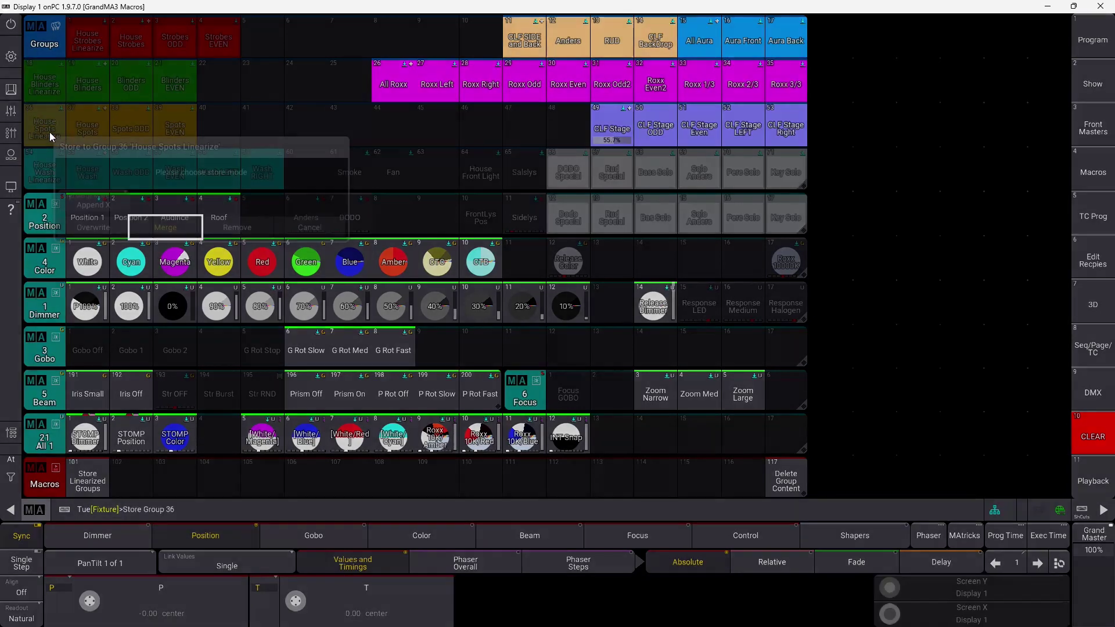
{"action": "left_click", "coordinate": [174, 224]}
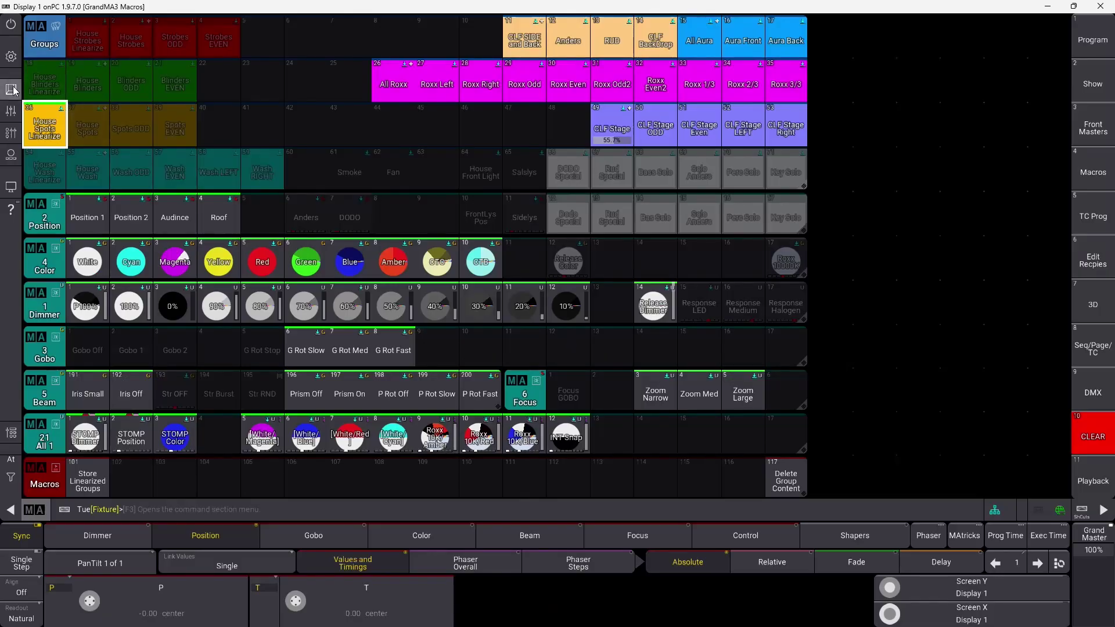
- Clear the programmer selection and empty the stored groups by running the Delete Group Content macro
{"action": "left_click", "coordinate": [13, 90]}
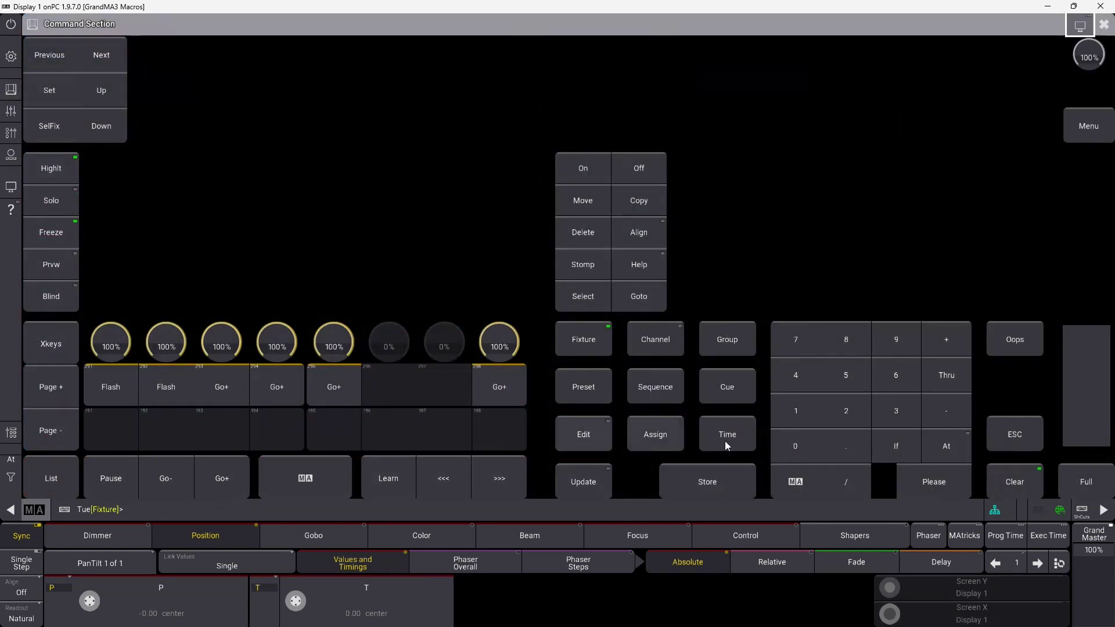
{"action": "left_click", "coordinate": [1012, 482]}
{"action": "left_click", "coordinate": [1104, 28]}
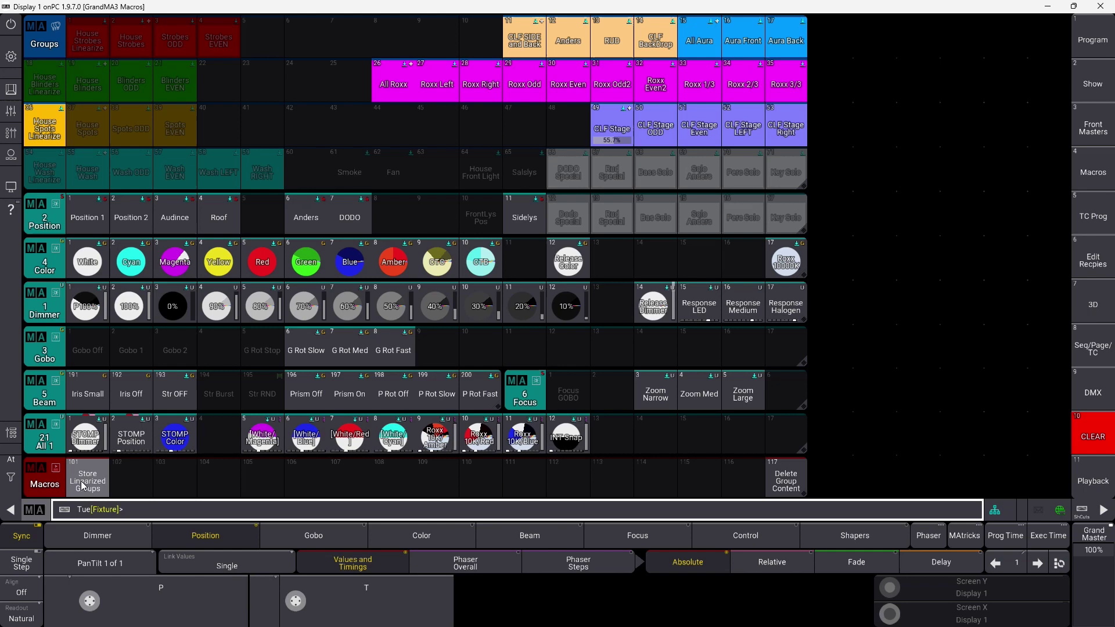
{"action": "left_click", "coordinate": [787, 483]}
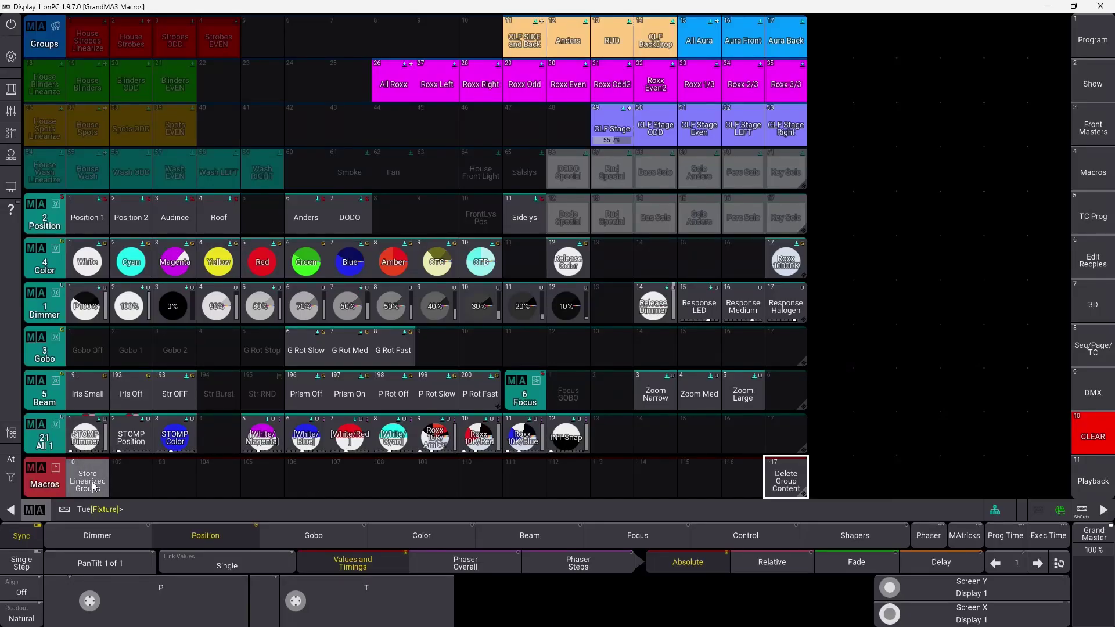
- Open the Store Linearized Groups macro and examine its Fixture 700, Down and Store Group command lines
{"action": "left_click", "coordinate": [88, 482]}
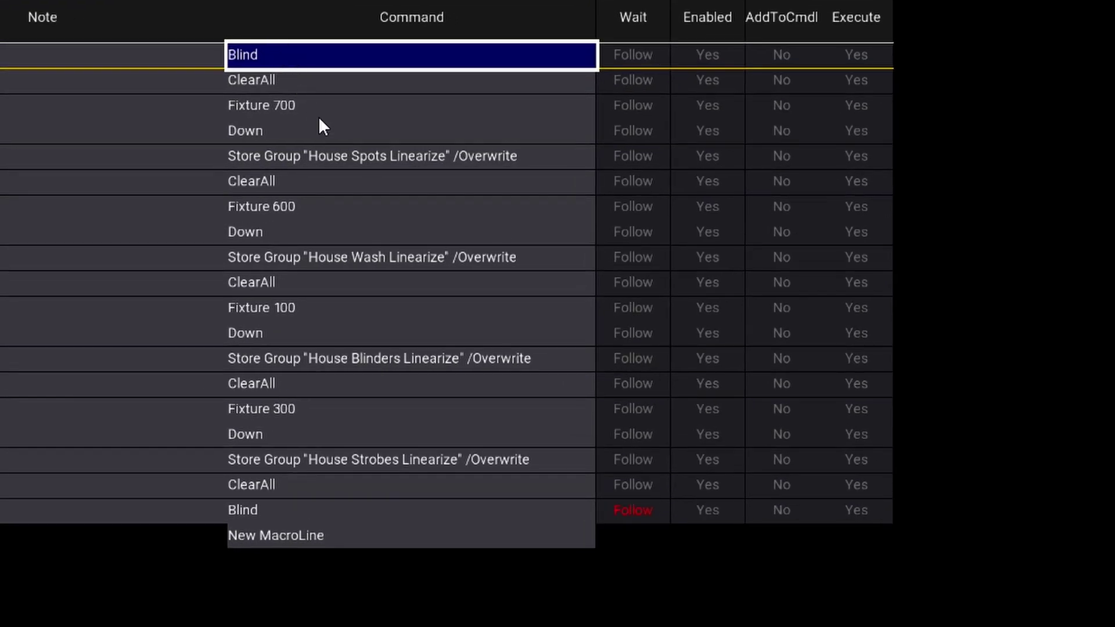
{"action": "left_click", "coordinate": [313, 112]}
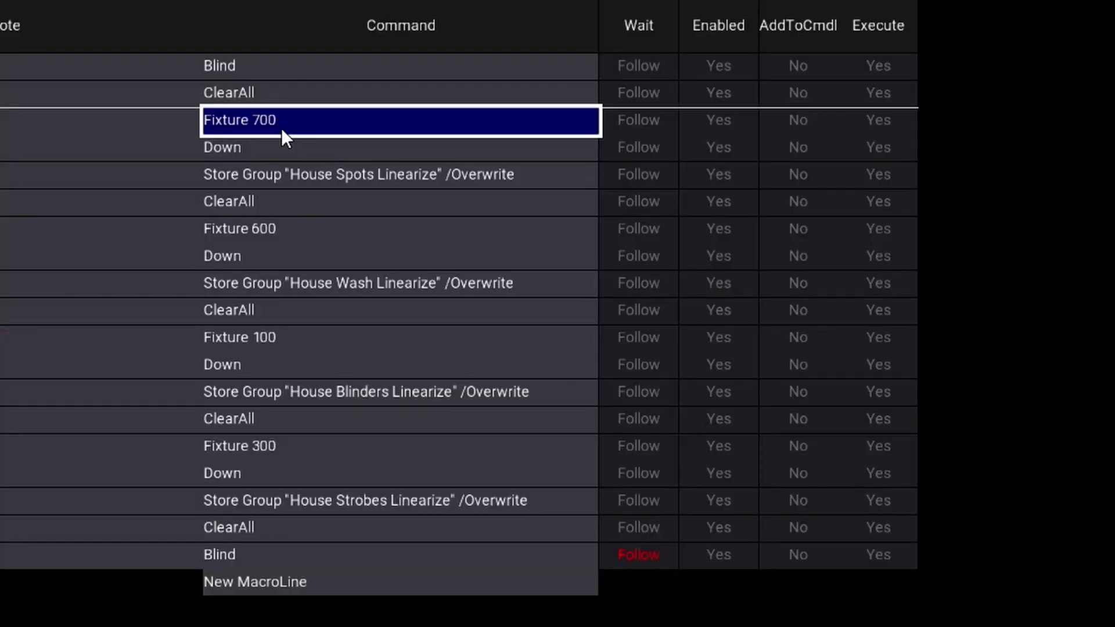
{"action": "left_click", "coordinate": [266, 145]}
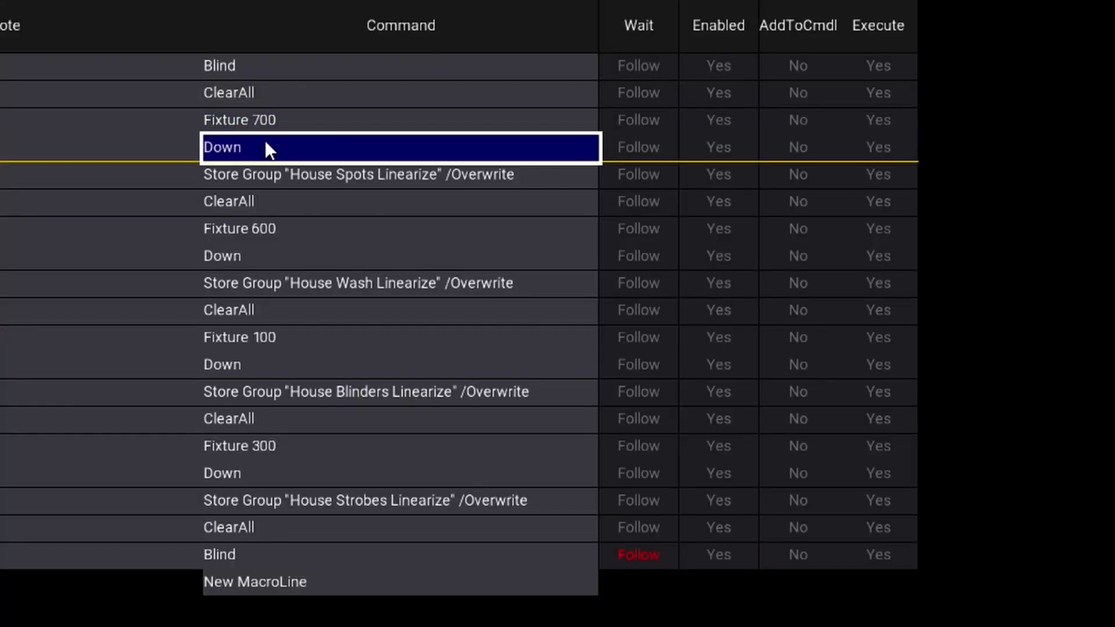
{"action": "left_click", "coordinate": [223, 176]}
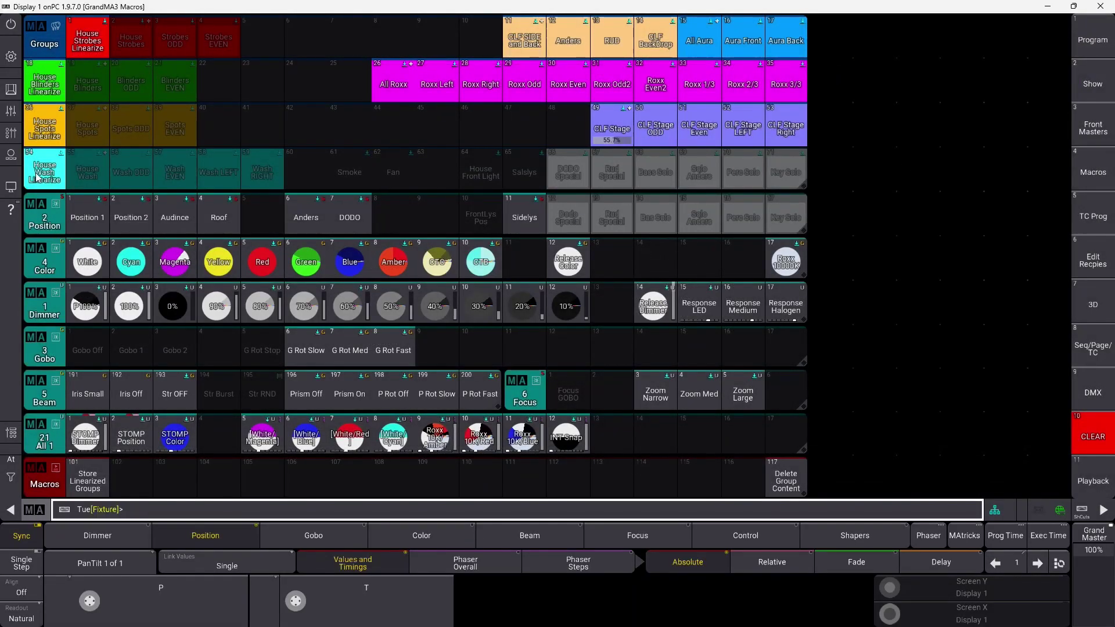
- Select the House Wash Linearize group and arrange its fixtures in the selection grid using the 2D Front camera of the 3D view
{"action": "left_click", "coordinate": [36, 177]}
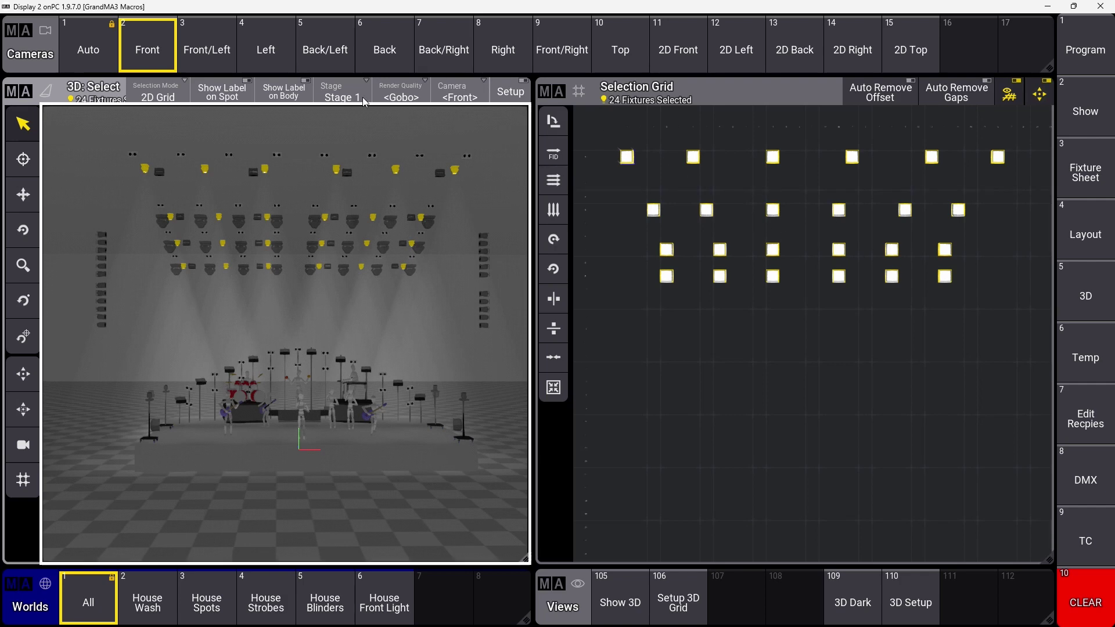
{"action": "left_click", "coordinate": [444, 90]}
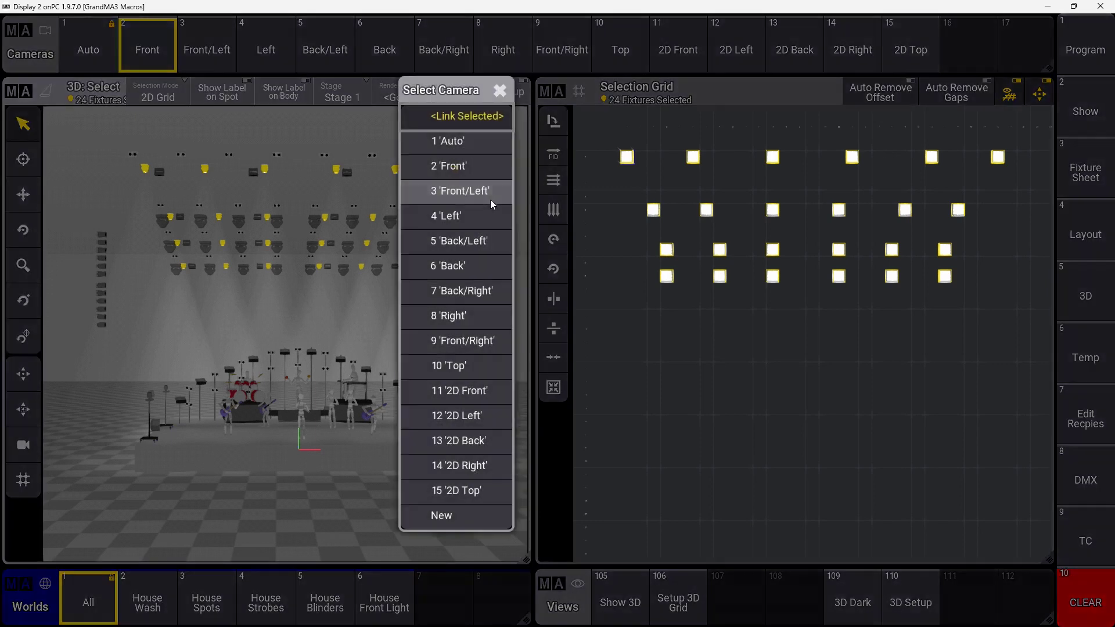
{"action": "left_click", "coordinate": [474, 391]}
{"action": "left_click", "coordinate": [33, 486]}
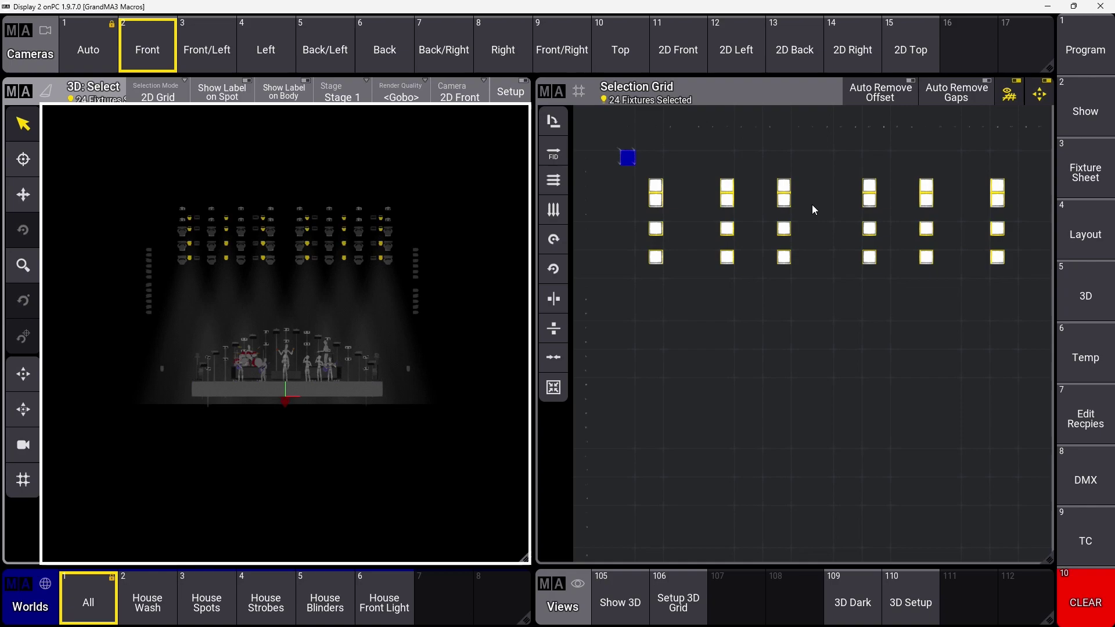
- Store the arranged selection into the House Wash group with Merge, and reselect the House Wash Linearize group
{"action": "key", "text": "alt+Tab"}
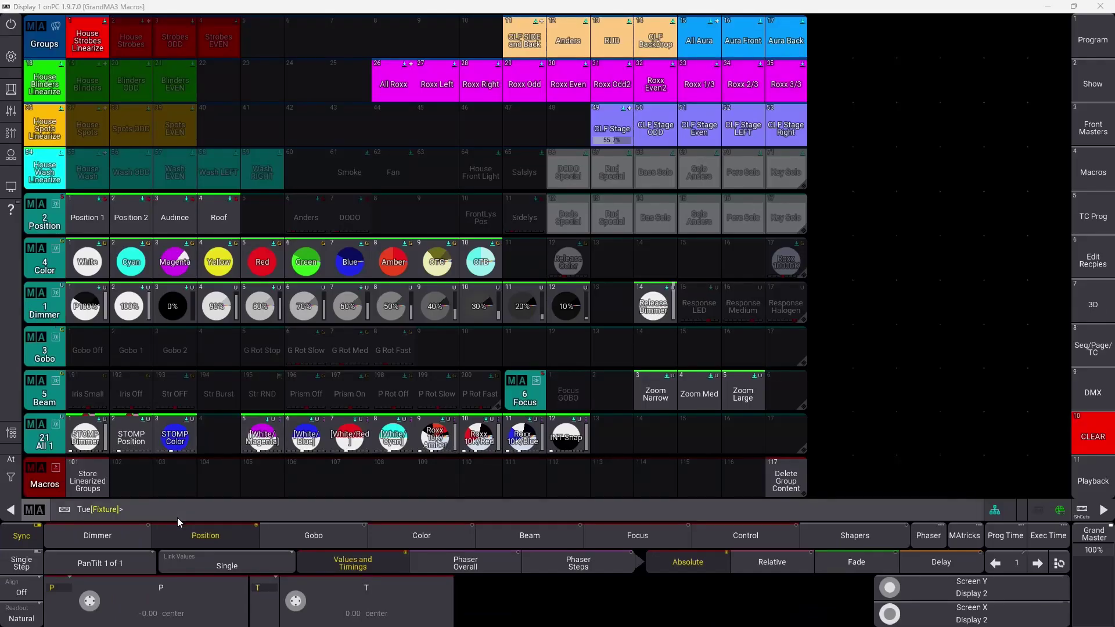
{"action": "key", "text": "s"}
{"action": "left_click", "coordinate": [98, 178]}
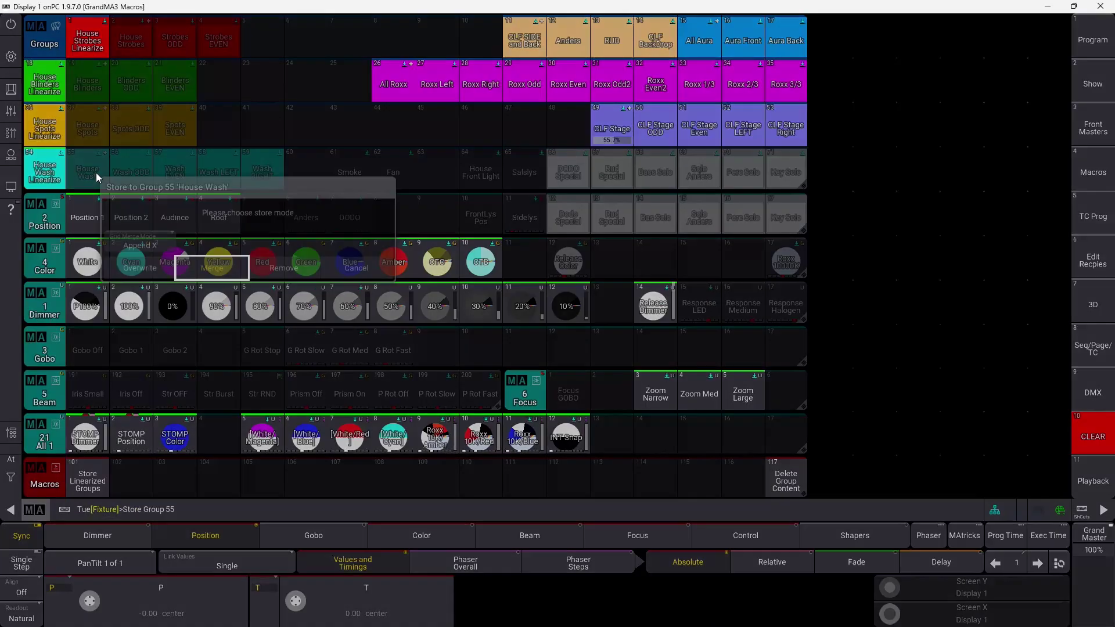
{"action": "left_click", "coordinate": [219, 273]}
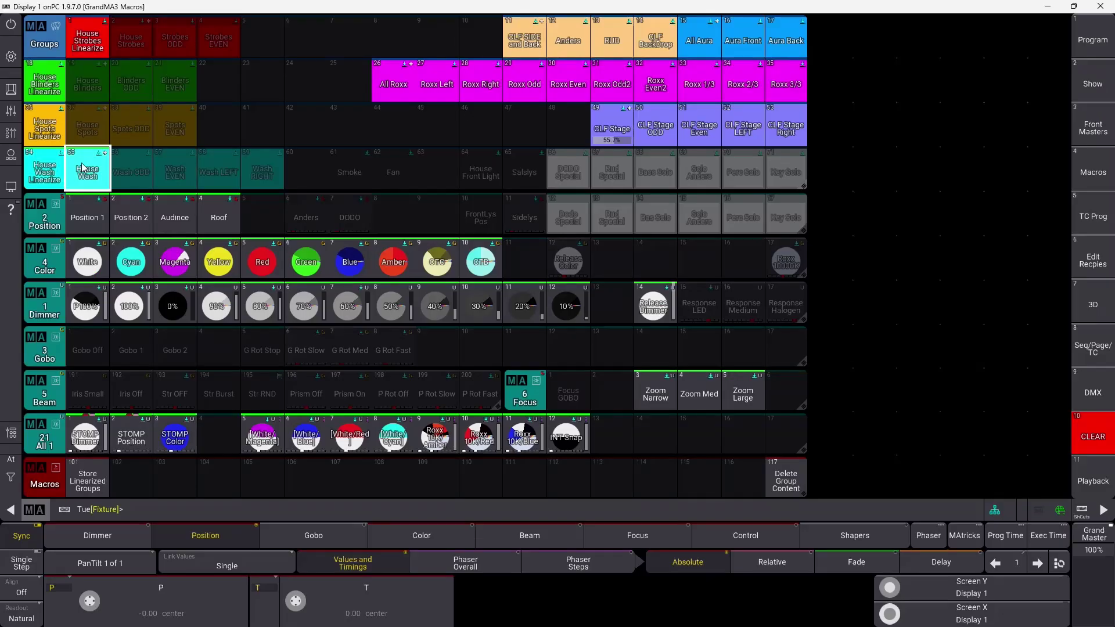
{"action": "left_click", "coordinate": [40, 185]}
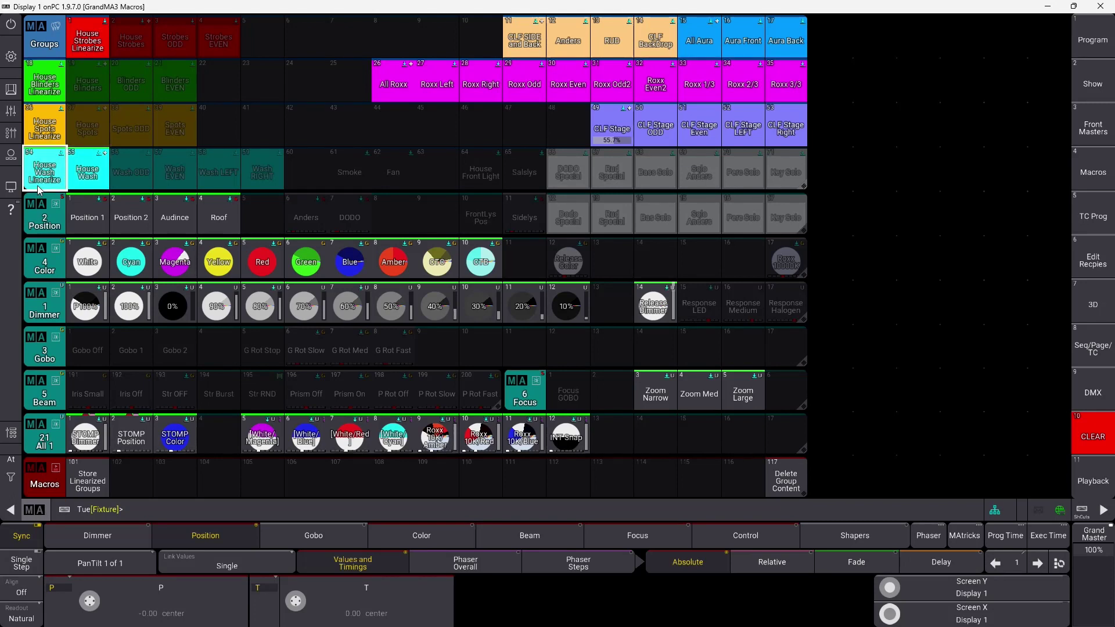